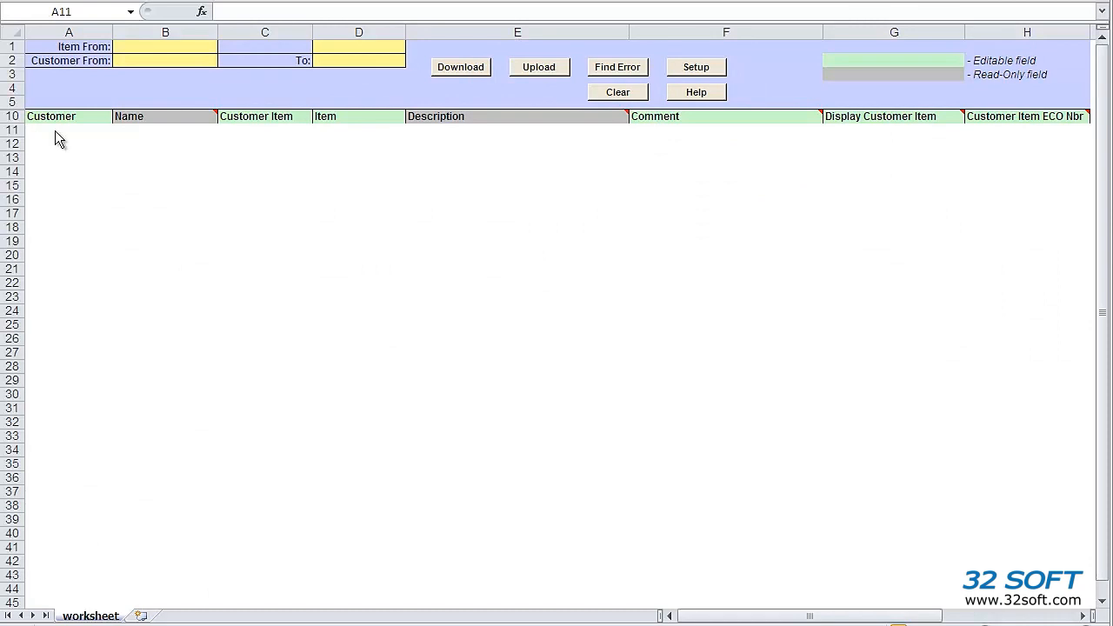
Point the worksheet's Setup connection at the 32soft Test database and confirm it
click(693, 70)
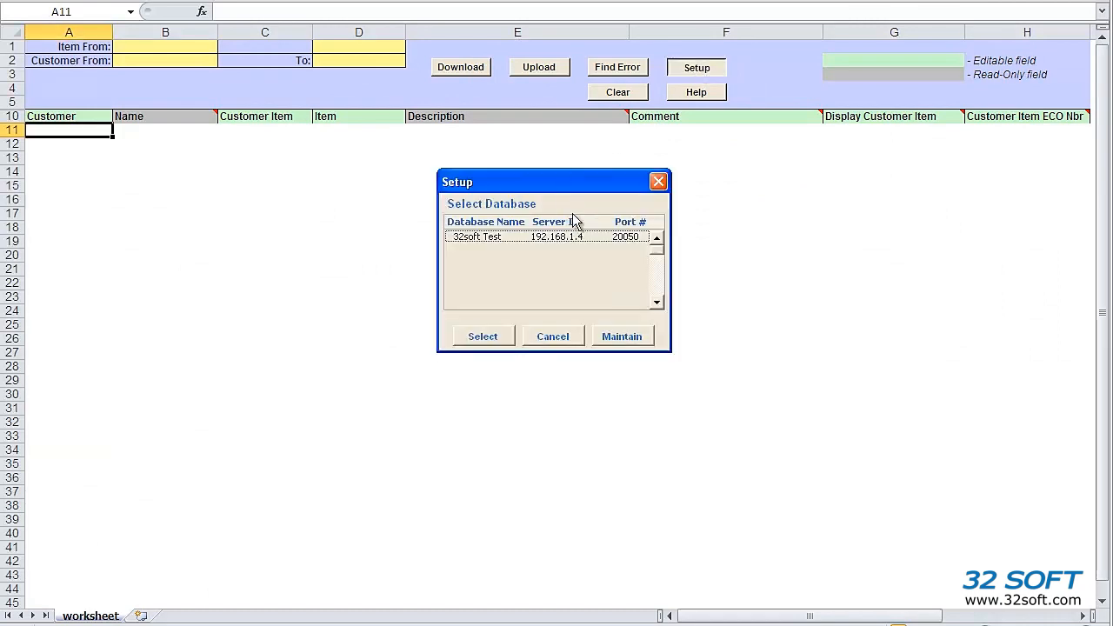
click(559, 241)
click(486, 338)
click(608, 309)
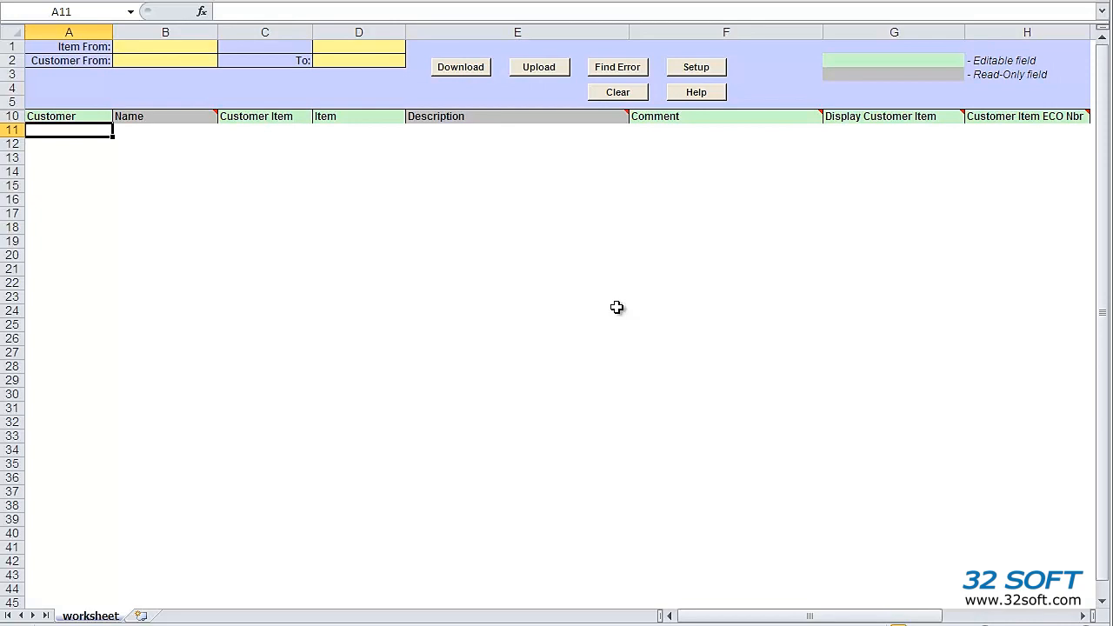
Enter customer range A1 to A2 and start the customer-item download
click(144, 60)
text(A1)
key(Tab)
key(Tab)
text(A2)
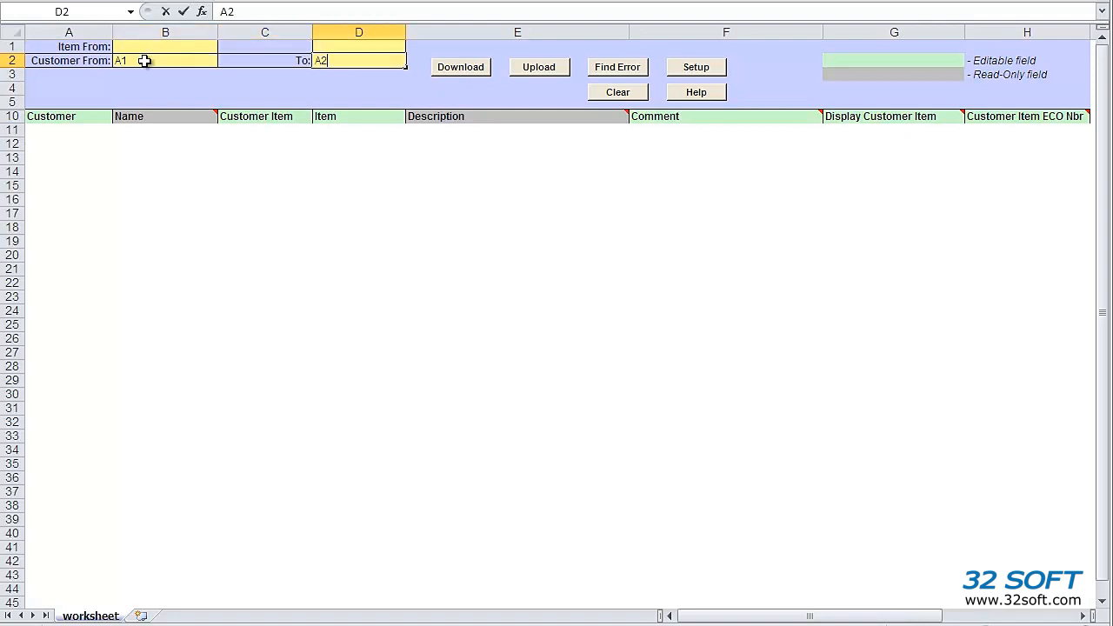
key(Return)
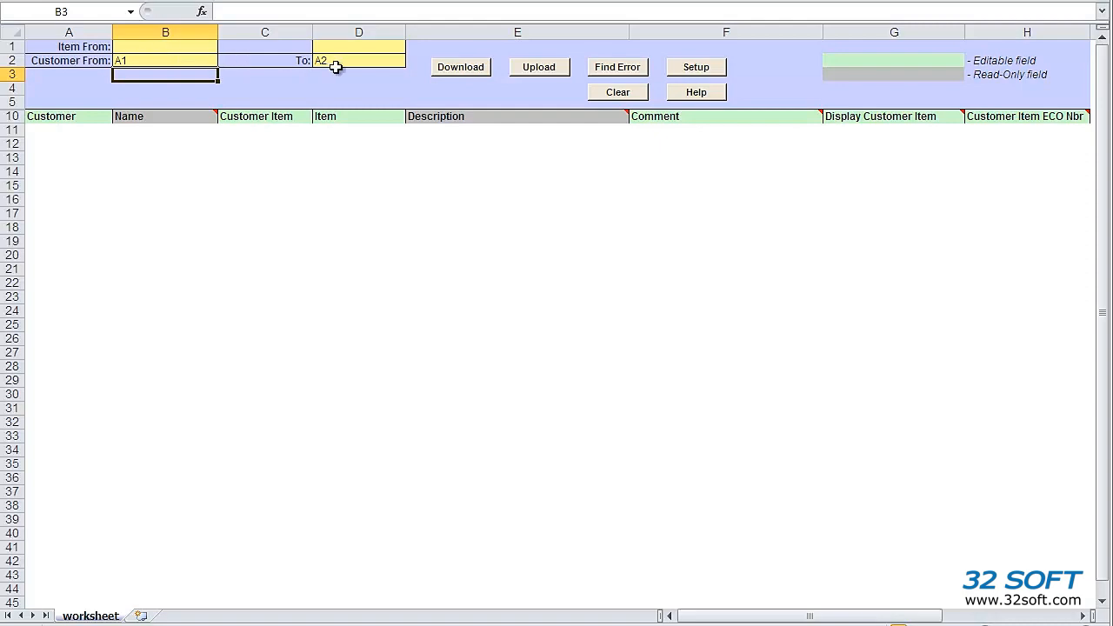
click(466, 67)
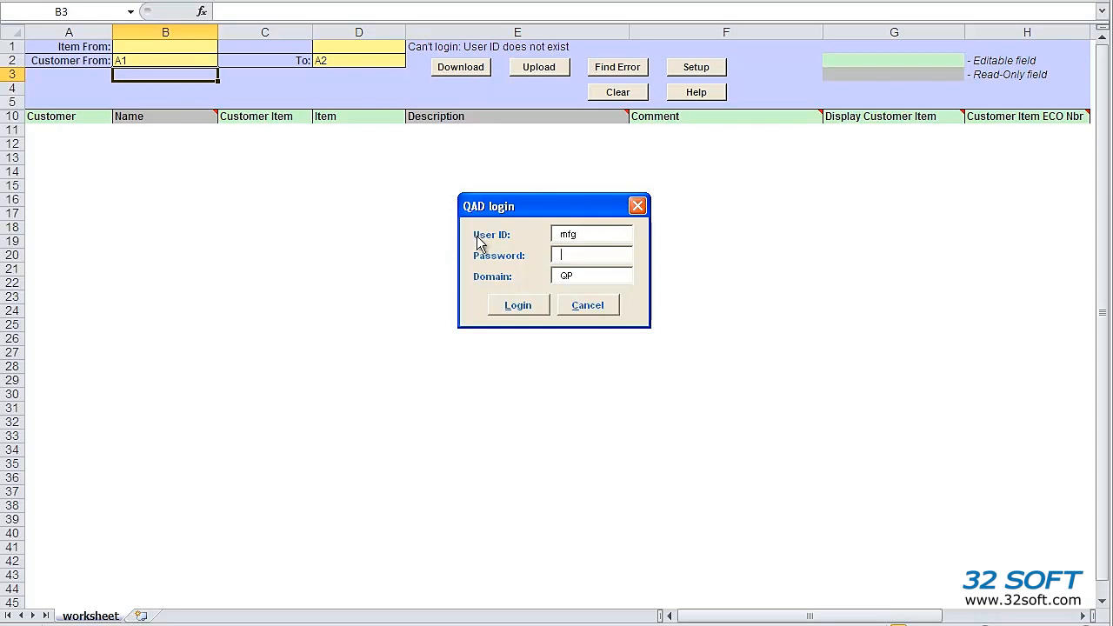
Log in to QAD domain QP with the correct user ID and password
text(******)
key(Tab)
key(Tab)
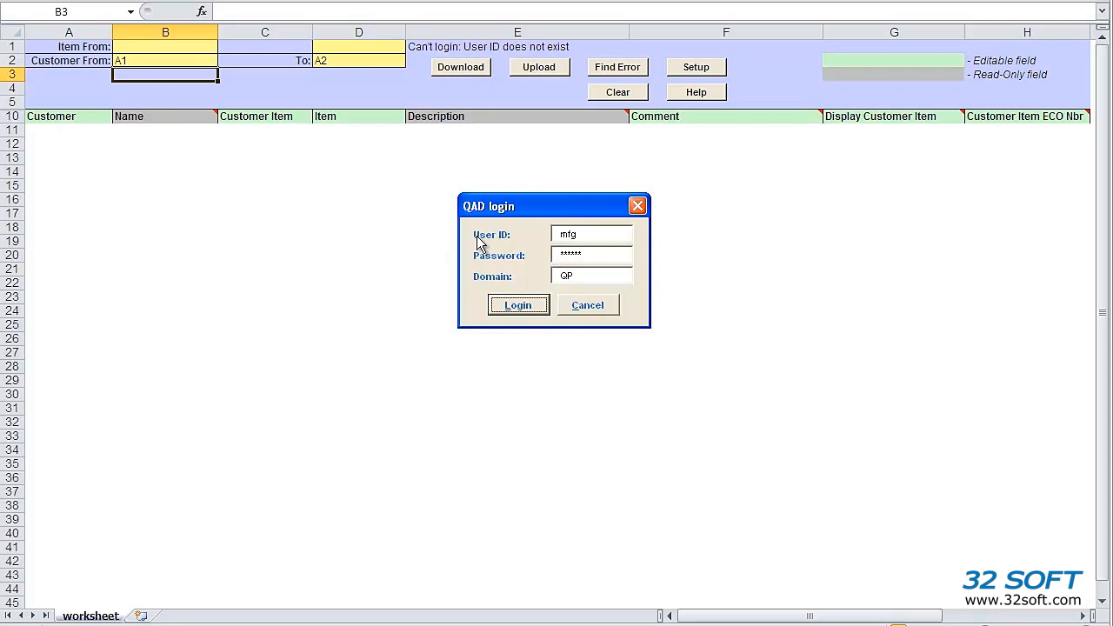
key(Return)
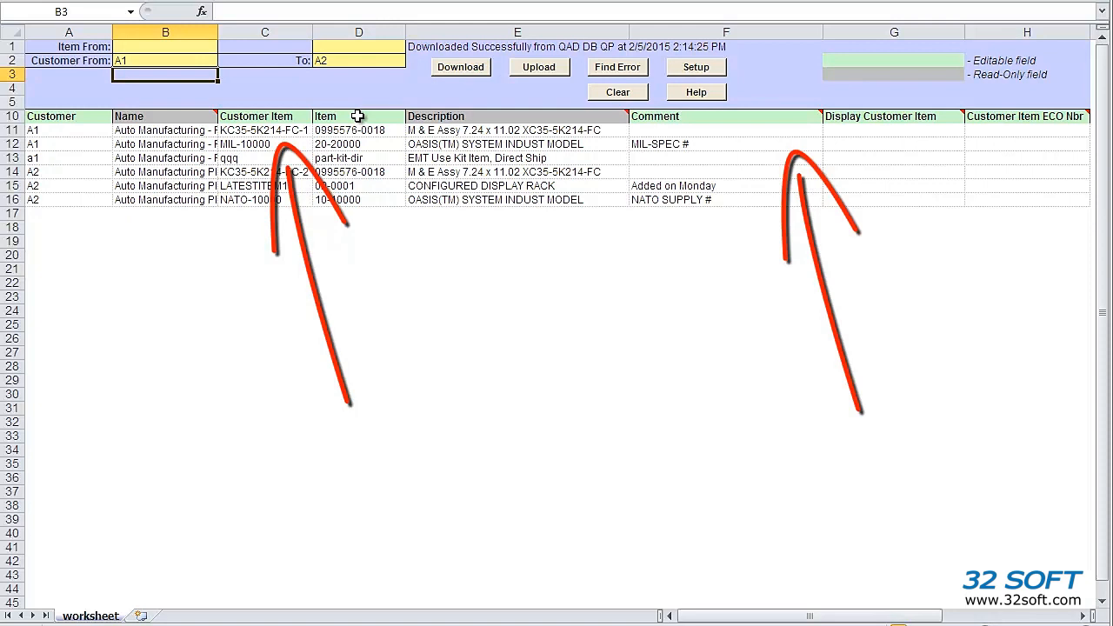
Change the items in D12 and D13 to 02-0001 and 02-0005
click(356, 143)
text(02-0)
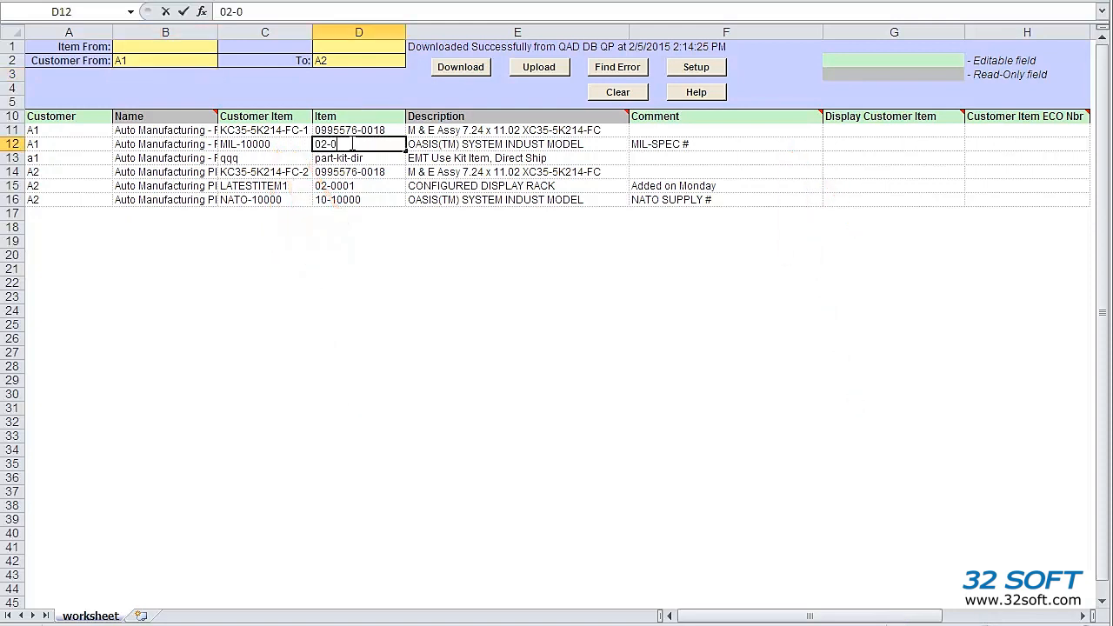
text(001)
key(Return)
text(0)
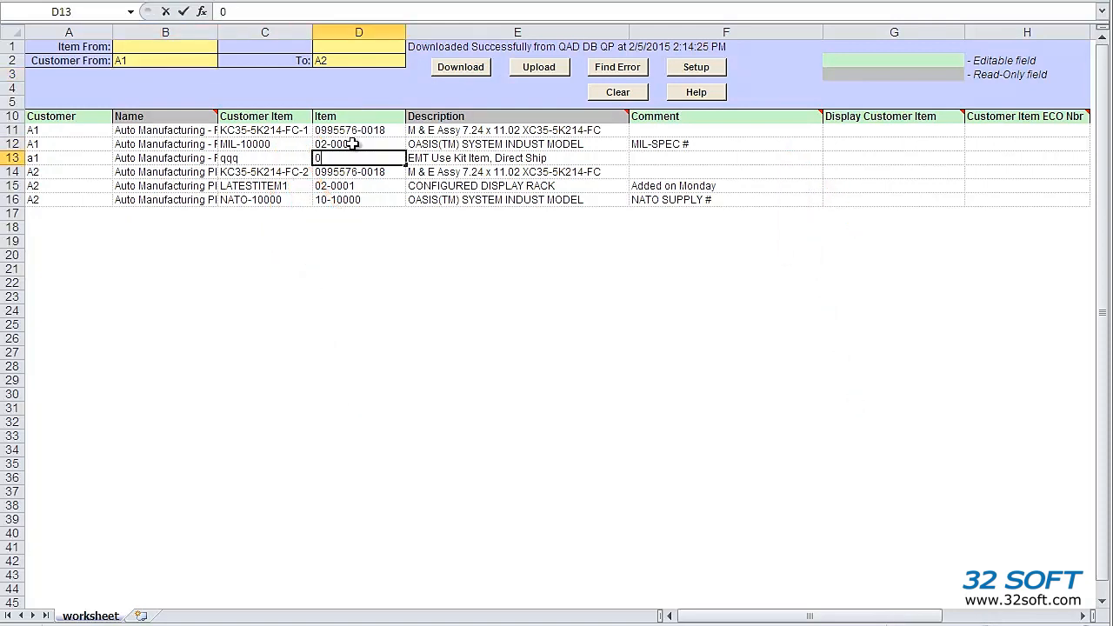
text(2-0005)
key(Right)
key(Right)
Enter the comment Changed!! in F12 and F13
key(Up)
text(Changed!!)
key(Return)
text(Changed++)
key(BackSpace)
key(BackSpace)
text(!!)
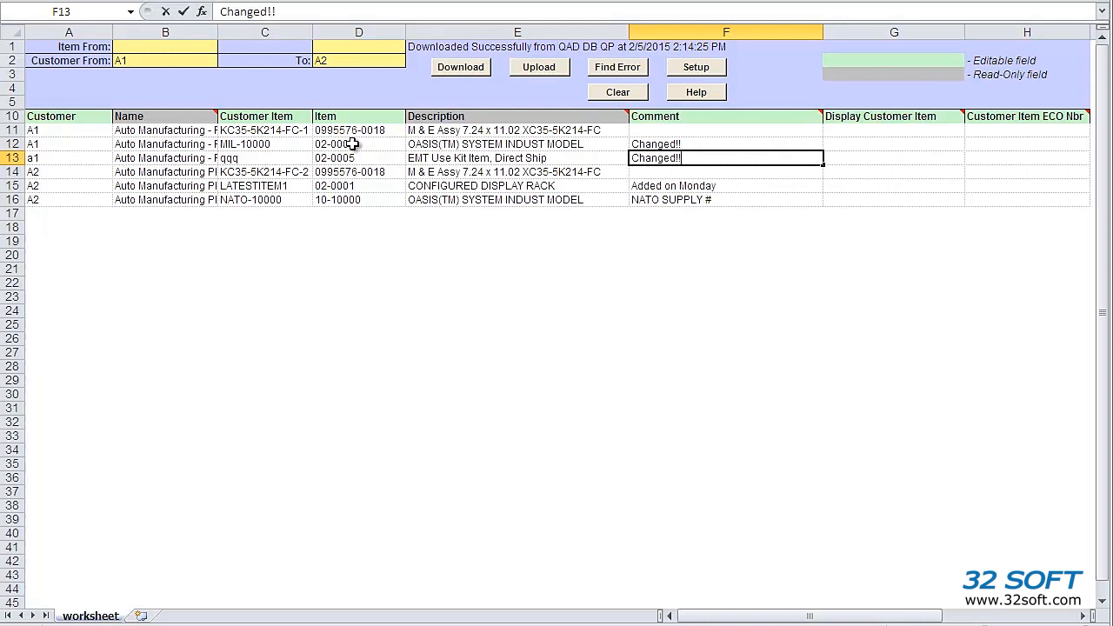
key(Return)
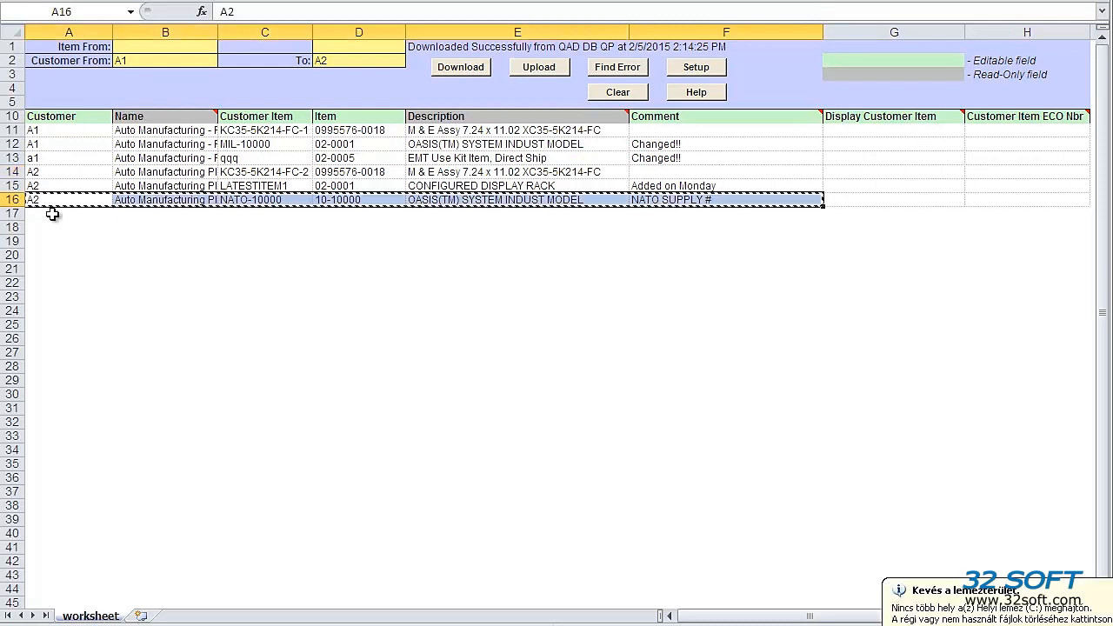
Paste row 16 into row 17 and set NEW ITEM1, item 02-0008, comment 'New item.'
click(52, 216)
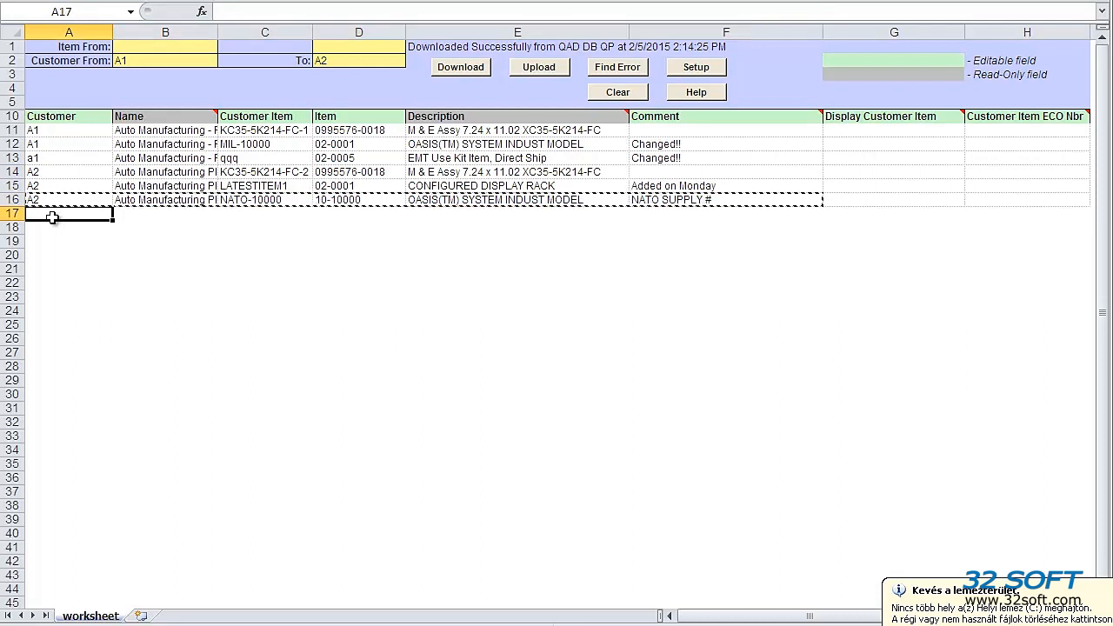
key(ctrl+v)
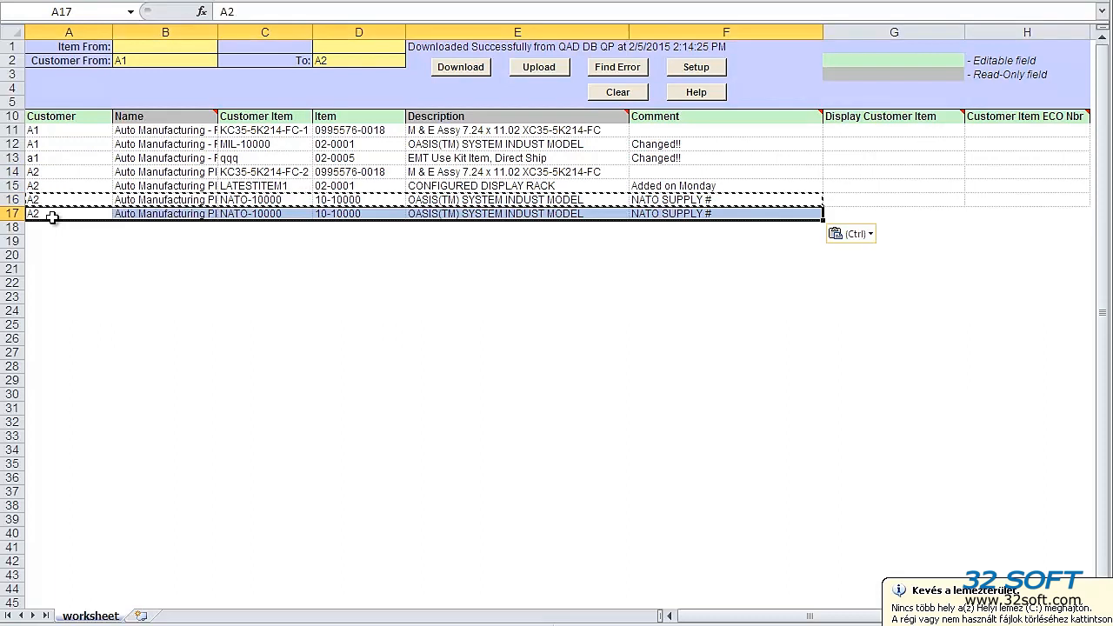
click(261, 213)
text(NEW)
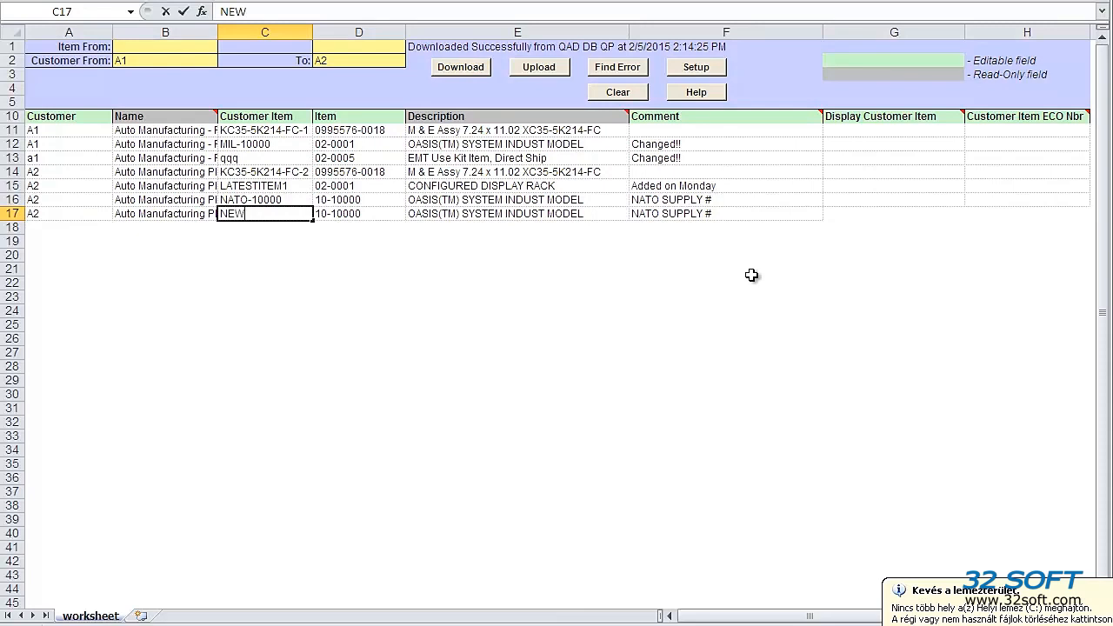
text( ITEM1)
key(Tab)
text(02-0008)
key(Tab)
text(Newly)
key(BackSpace)
key(BackSpace)
text(item)
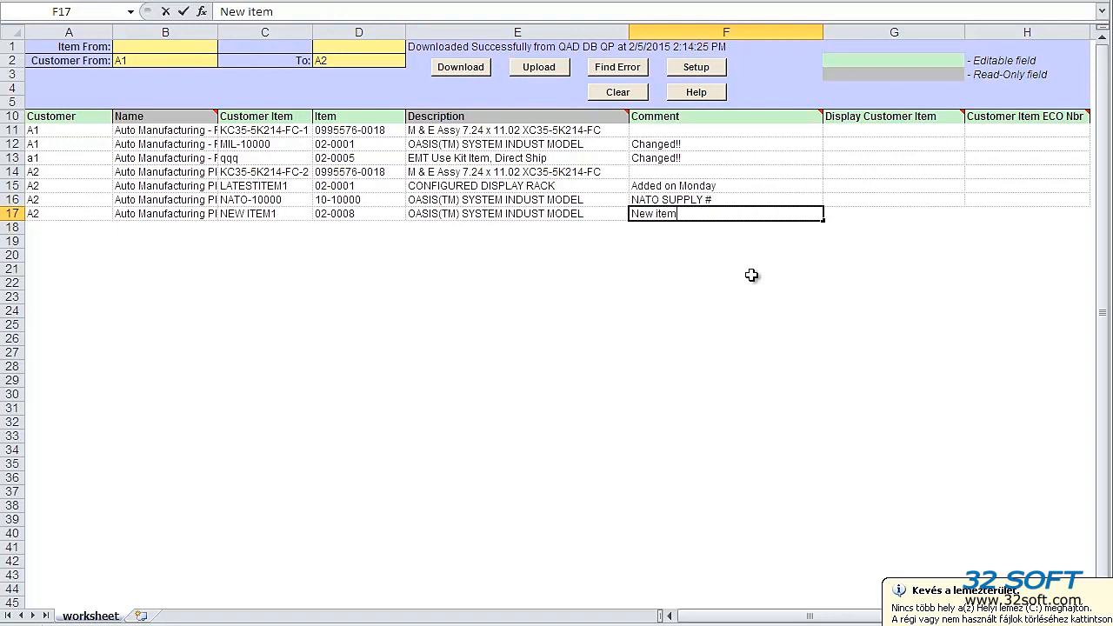
text(.)
key(Return)
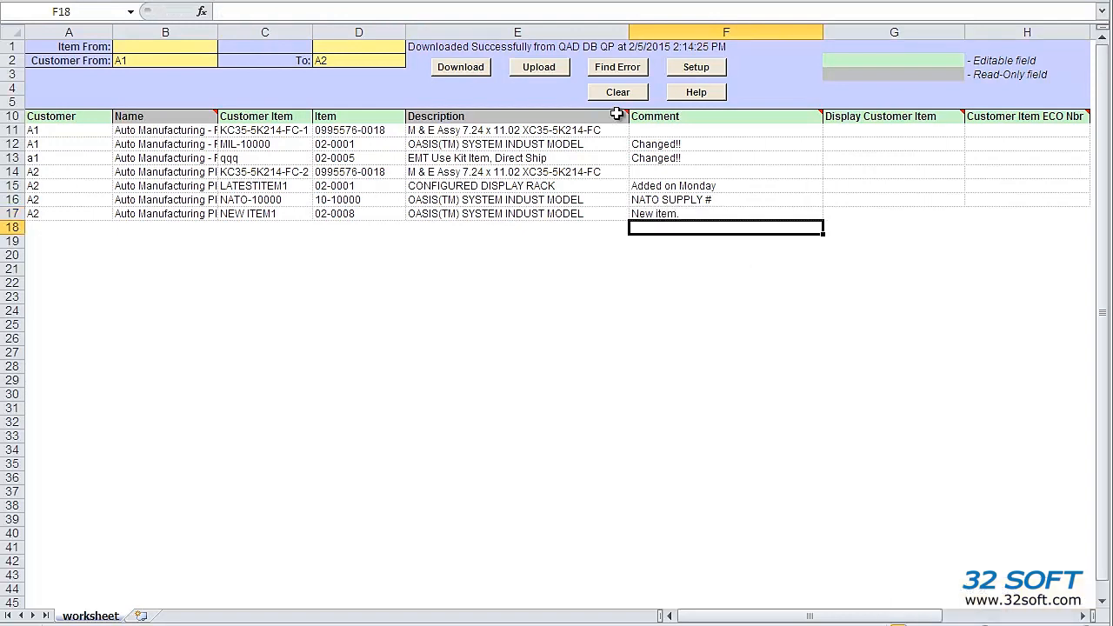
Attempt the upload to QAD and close the error report flagging row 17
click(527, 69)
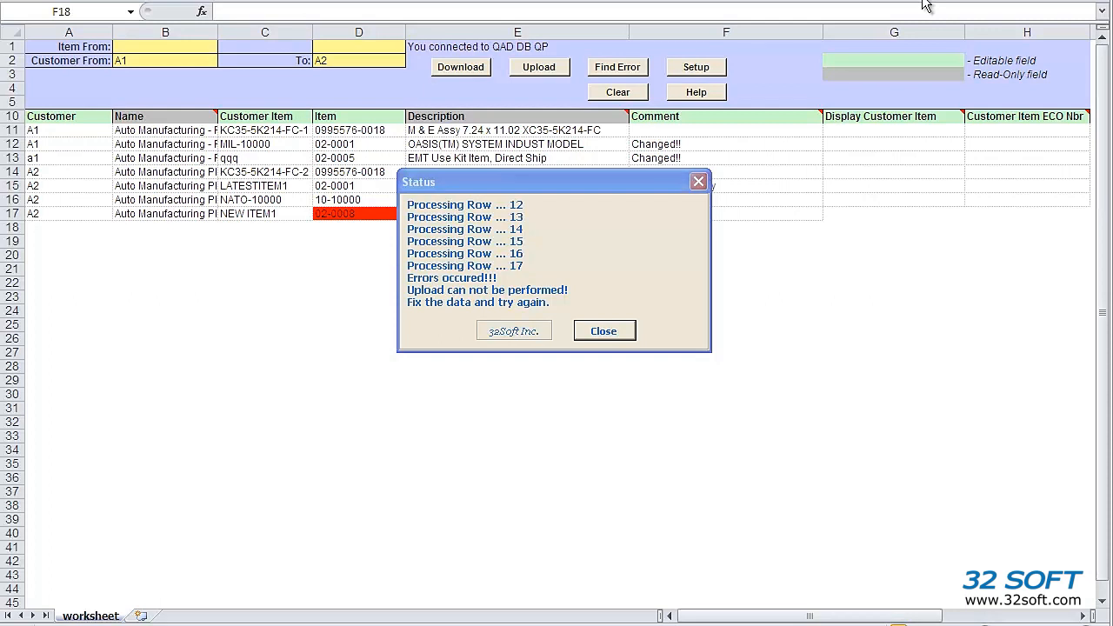
click(604, 331)
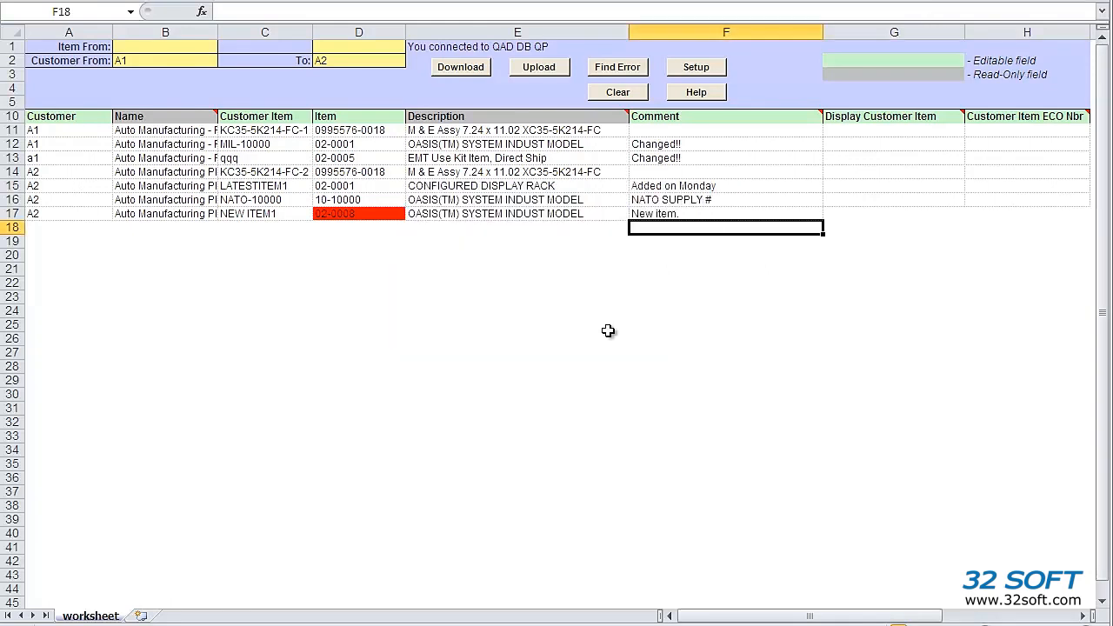
Locate the error in D17 and correct its item from 02-0008 to 02-0009
click(624, 68)
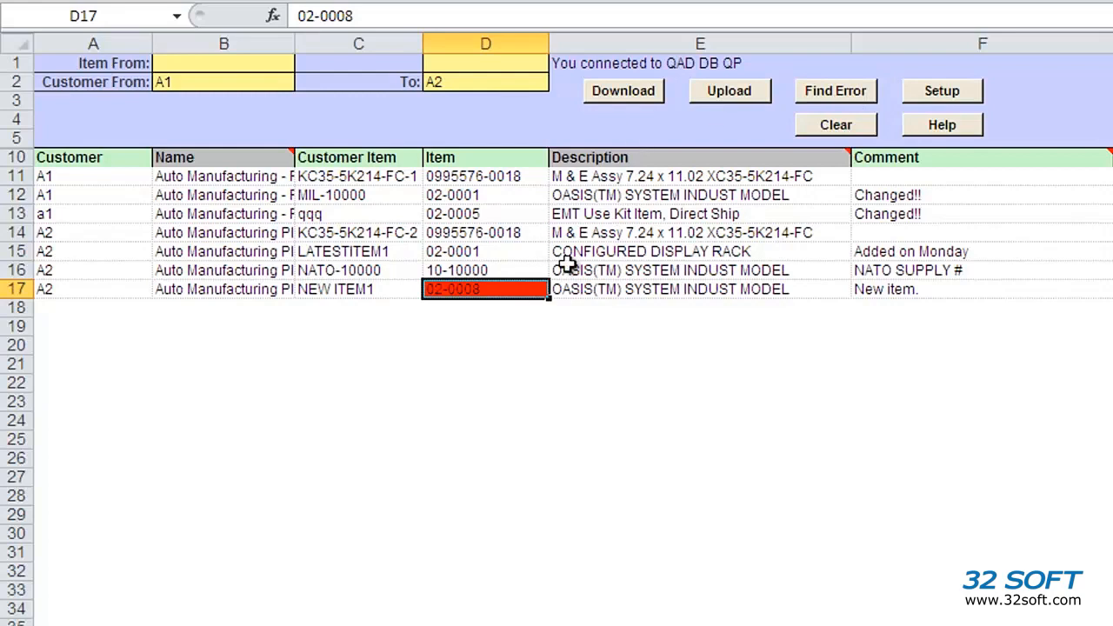
mouse_move(516, 289)
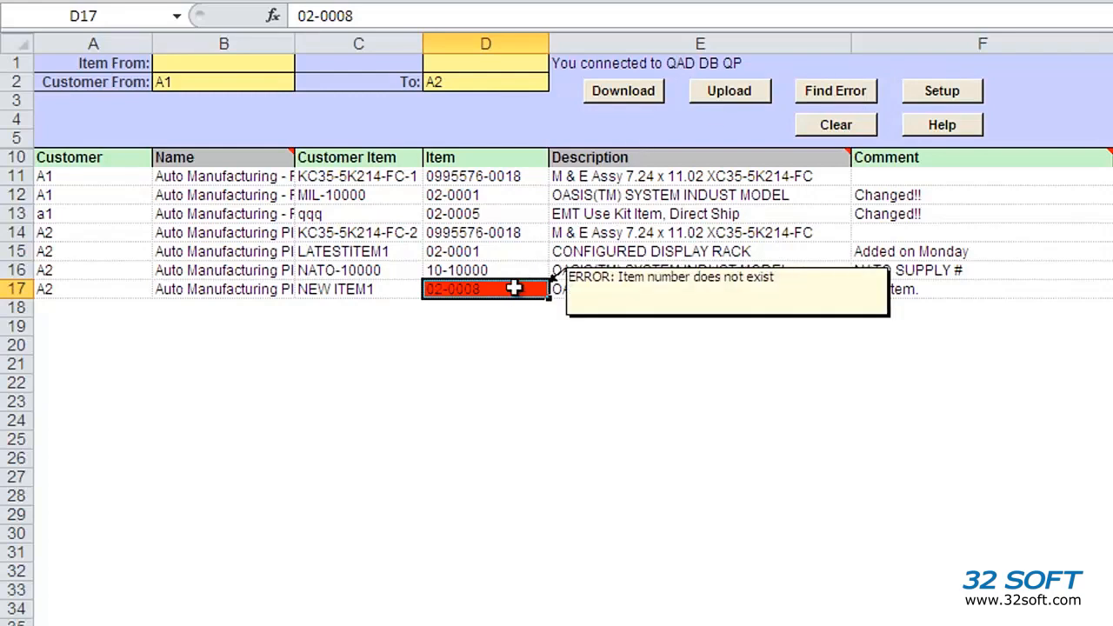
click(372, 16)
key(BackSpace)
text(9)
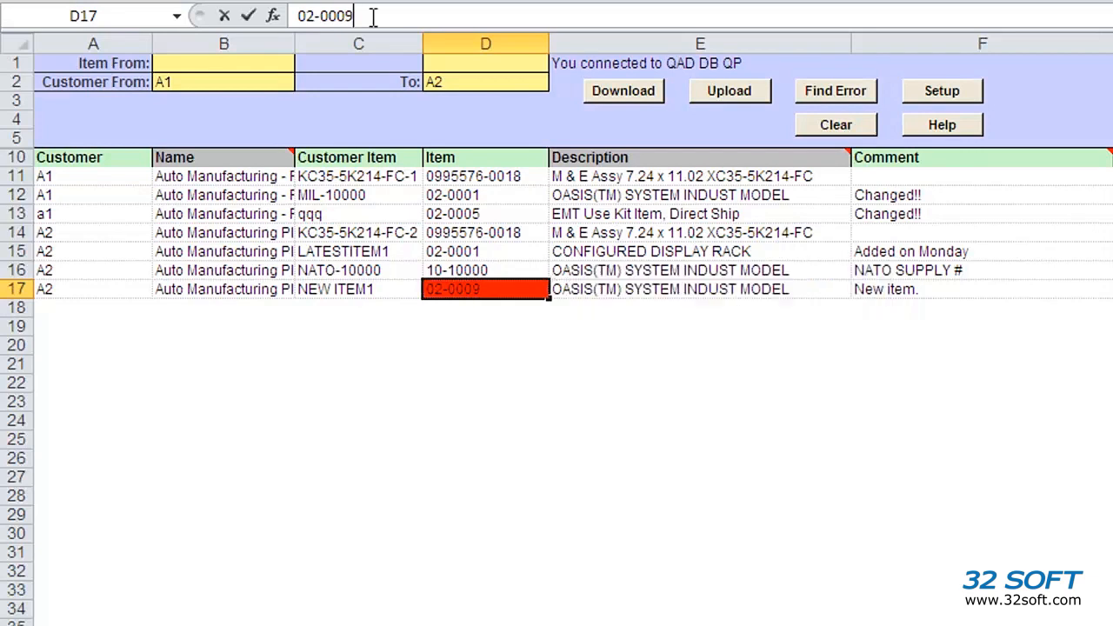
key(Return)
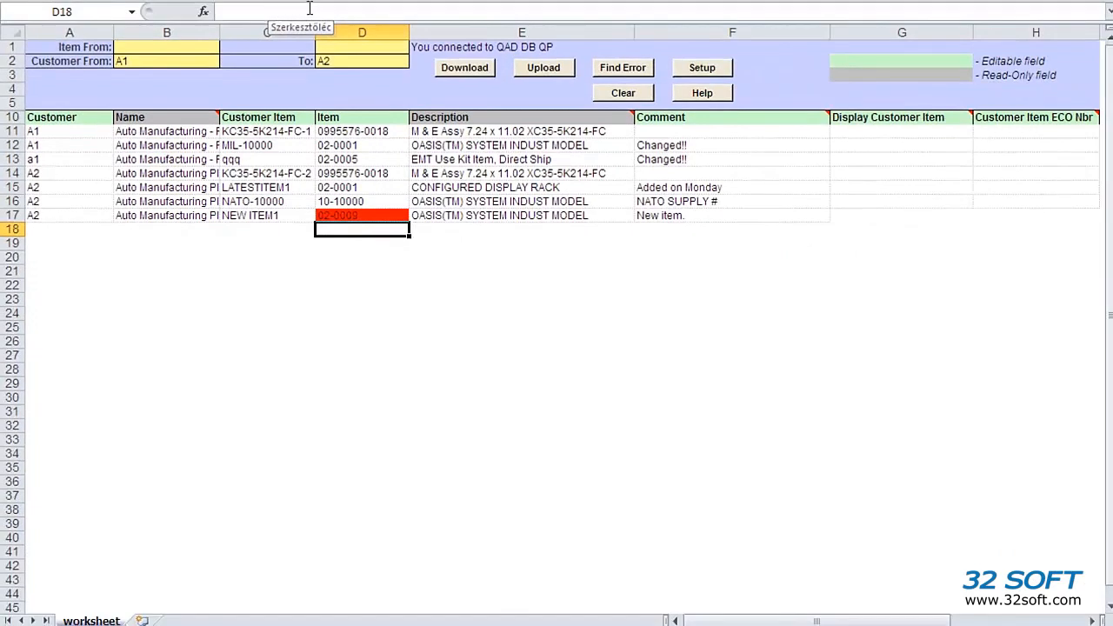
click(626, 75)
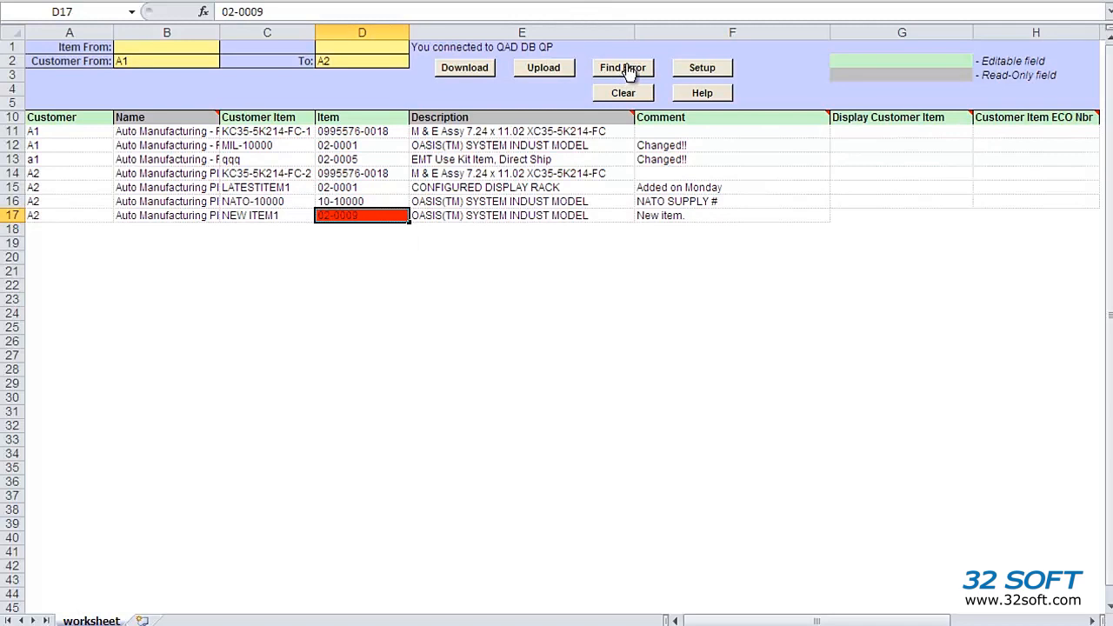
Upload the corrected rows successfully and re-download the sheet from QAD DB QP
click(534, 67)
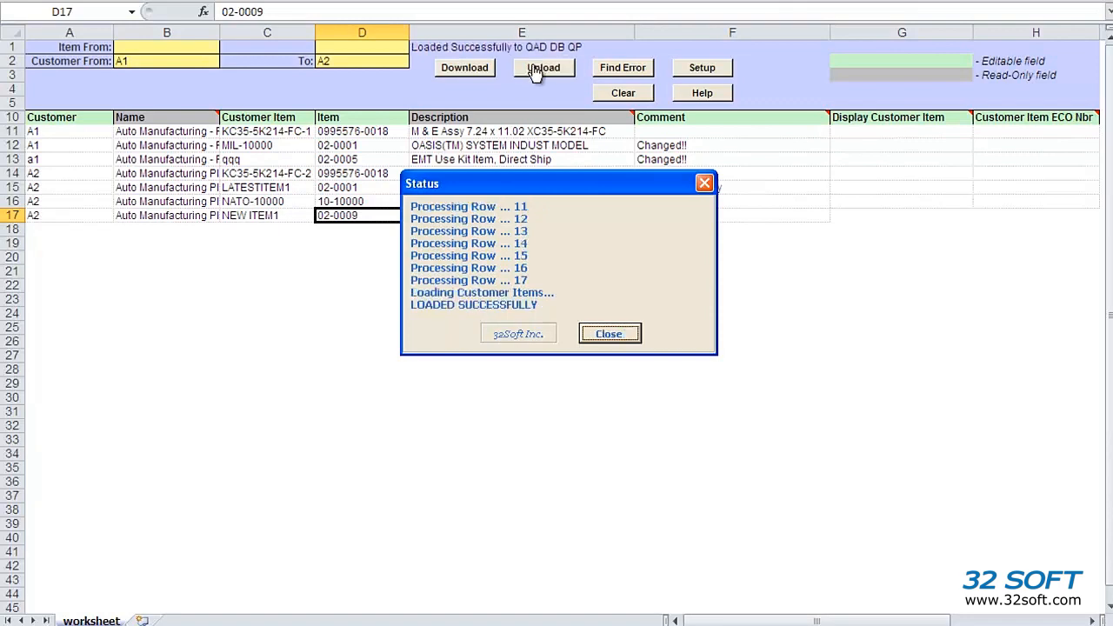
click(606, 334)
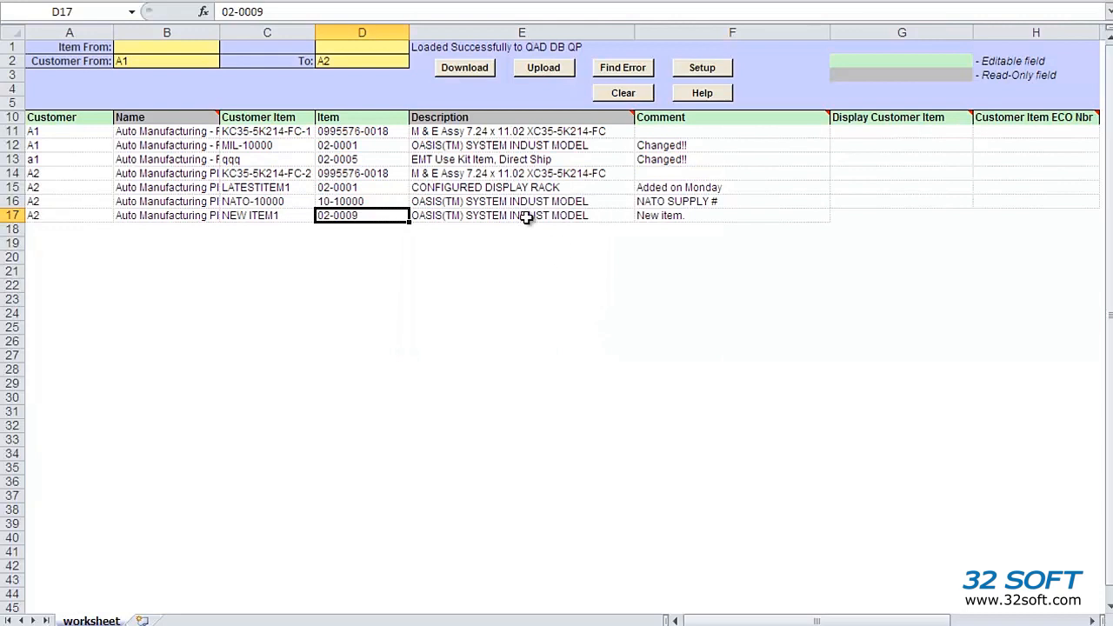
click(461, 67)
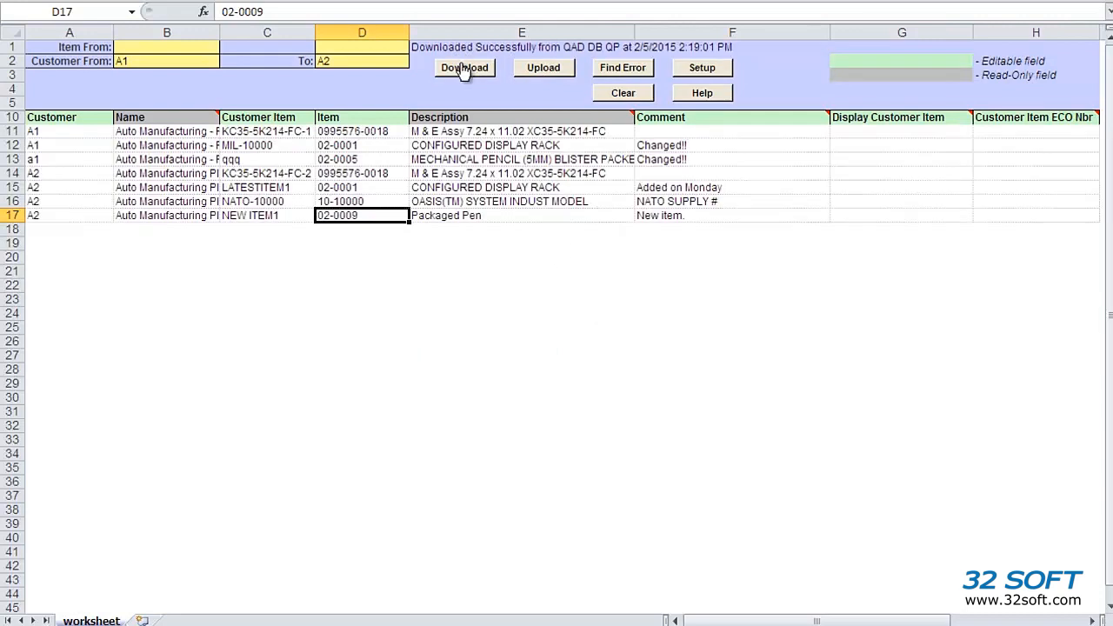
drag(352, 145, 356, 158)
drag(686, 146, 688, 158)
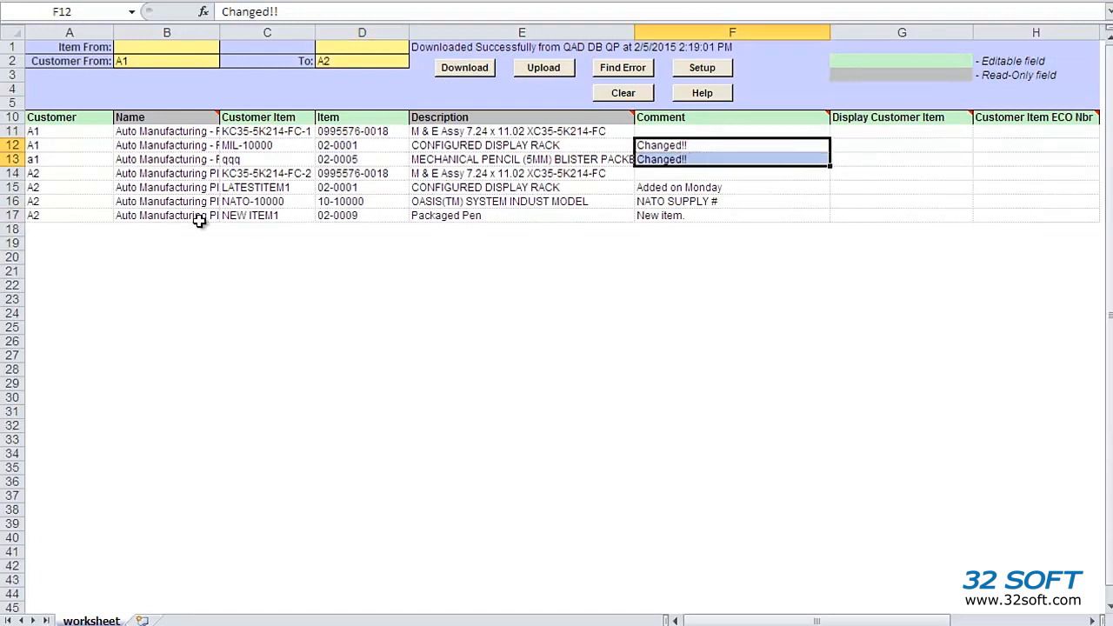
drag(119, 222, 697, 220)
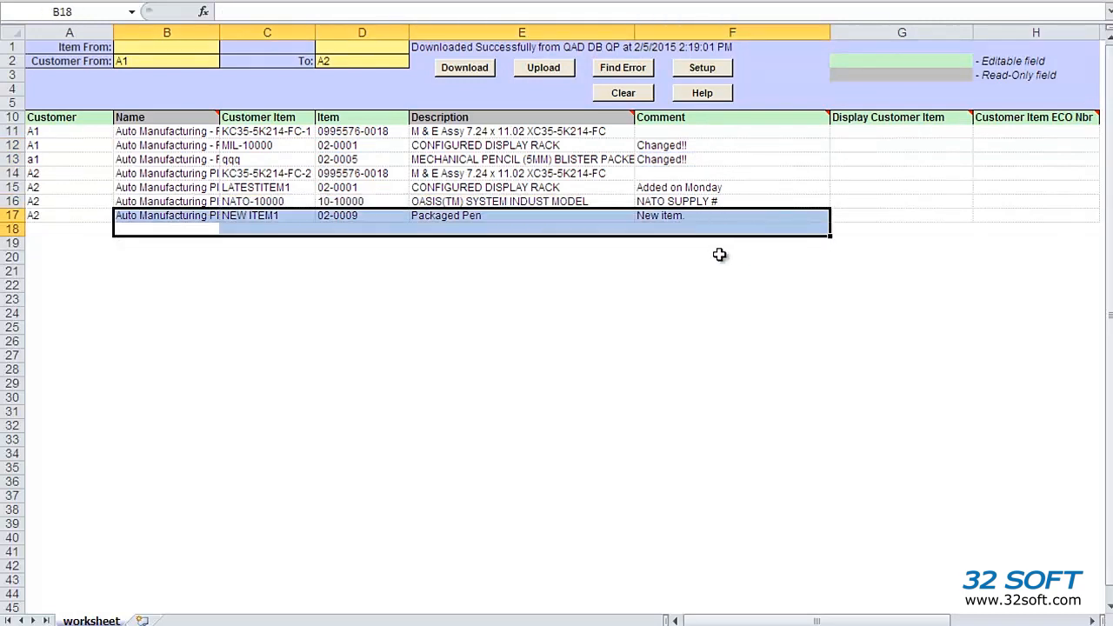
click(718, 255)
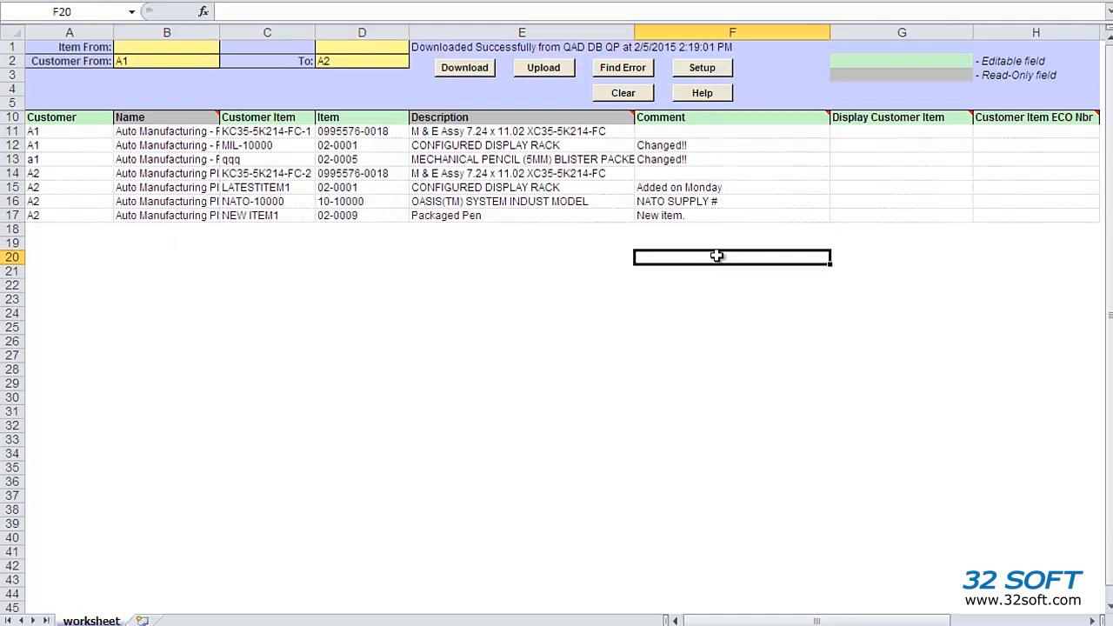